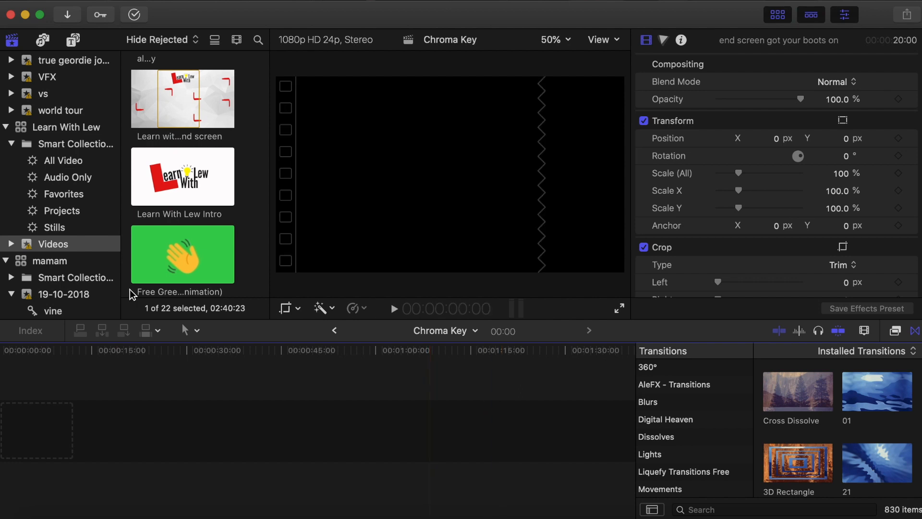
- Add the Free Green Screen waving hand clip to the timeline and remove everything before 31:15
{"action": "left_click", "coordinate": [180, 277]}
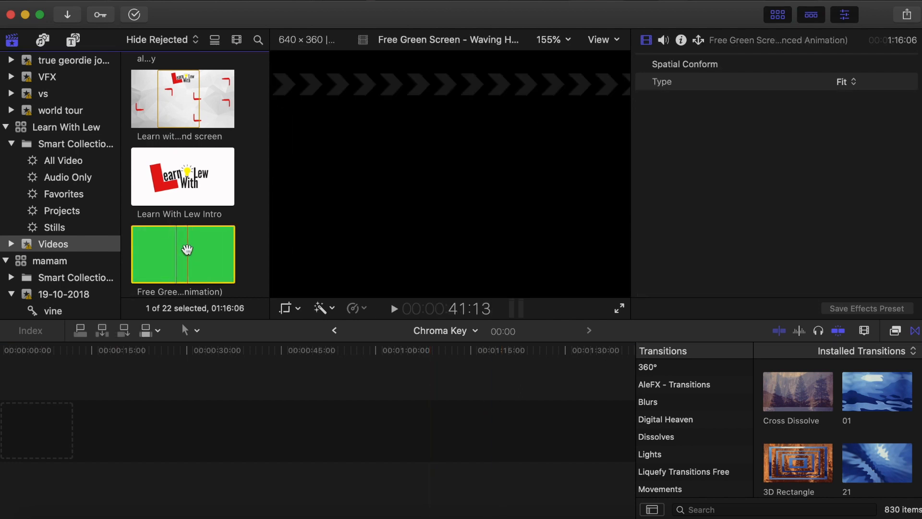
{"action": "left_click_drag", "start_coordinate": [180, 277], "coordinate": [84, 413]}
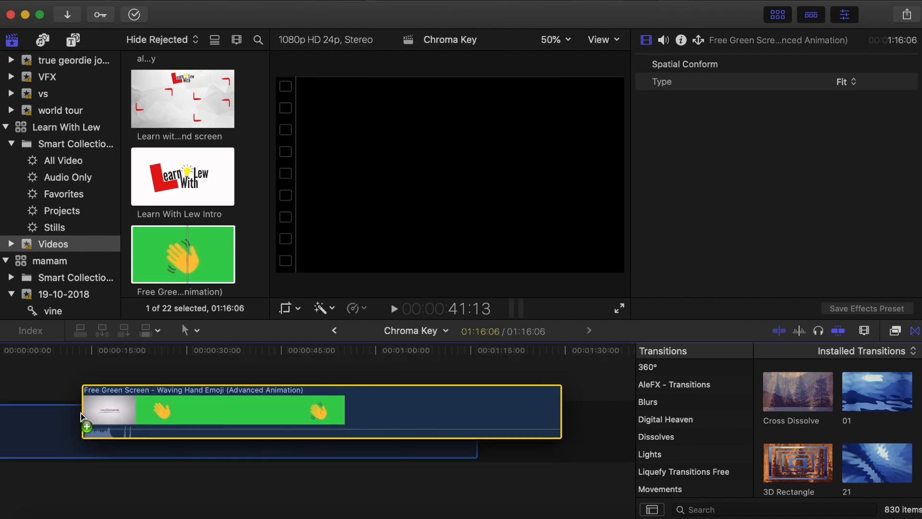
{"action": "left_click_drag", "start_coordinate": [3, 355], "coordinate": [200, 374]}
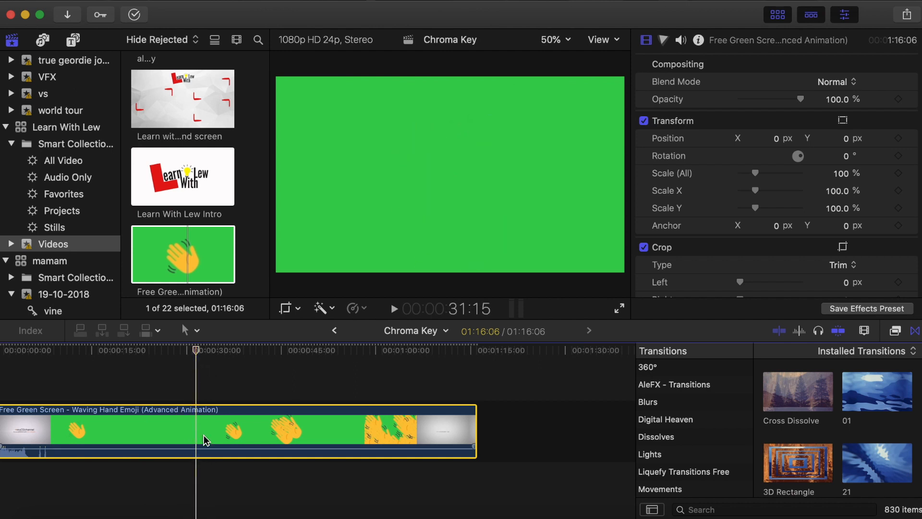
{"action": "key", "text": "super+b"}
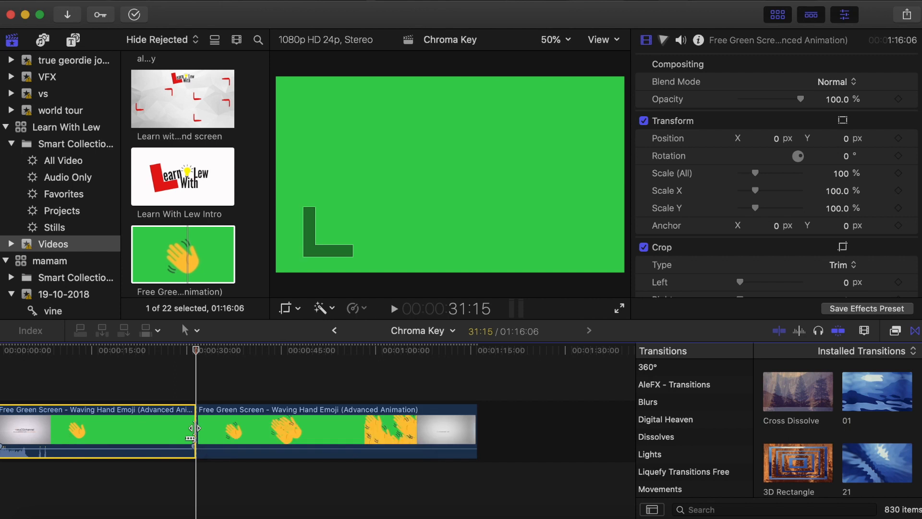
{"action": "key", "text": "Delete"}
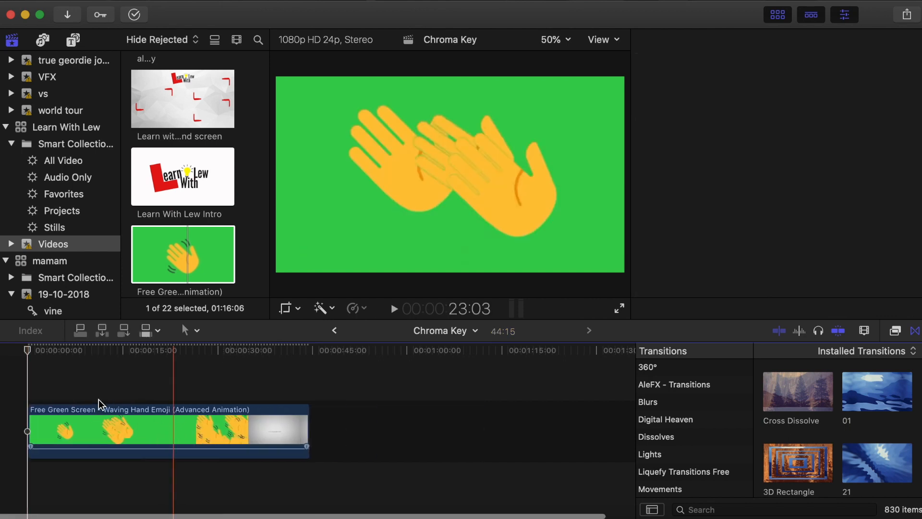
- Split the waving hand clip at 9:18 and delete the part after the cut
{"action": "left_click", "coordinate": [61, 358]}
{"action": "left_click", "coordinate": [80, 348]}
{"action": "left_click_drag", "start_coordinate": [84, 348], "coordinate": [90, 348]}
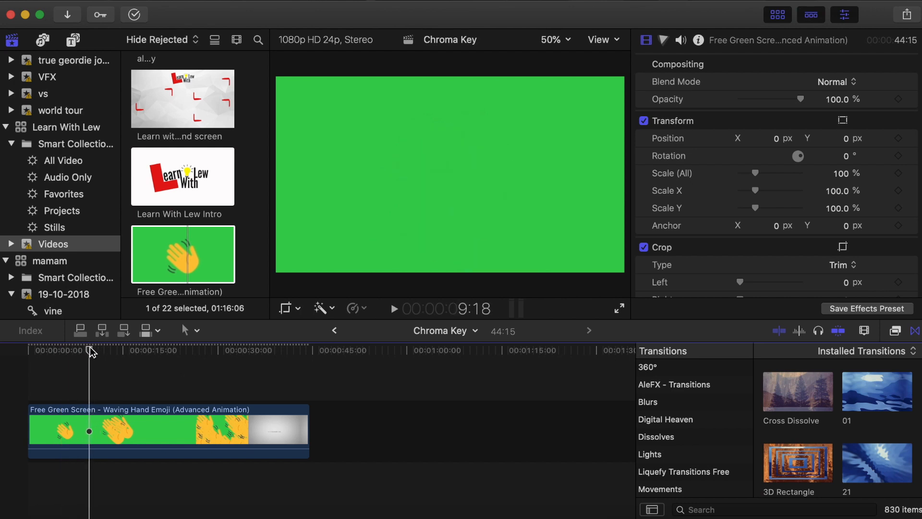
{"action": "left_click", "coordinate": [92, 414]}
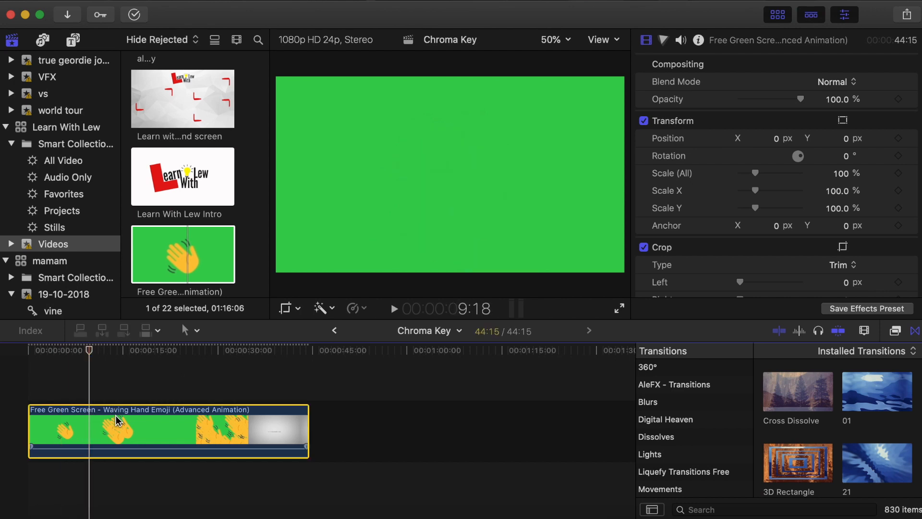
{"action": "key", "text": "super+b"}
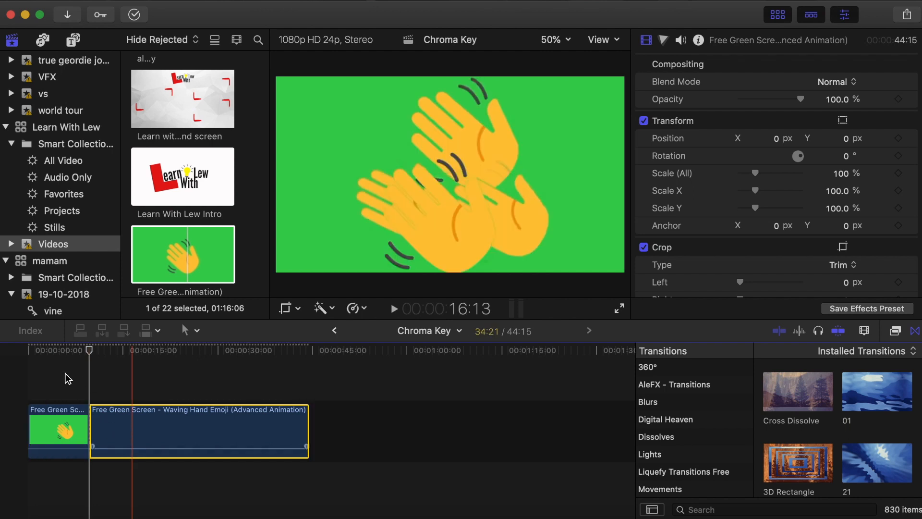
{"action": "key", "text": "Delete"}
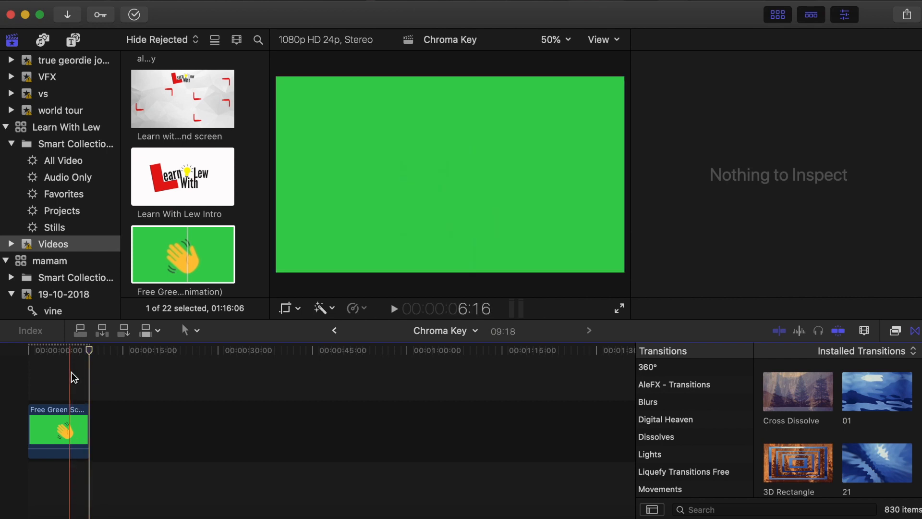
- Place the playhead at about 3:21, where the hand is fully shown, and apply the Keyer effect from the Keying category to the clip
{"action": "left_click", "coordinate": [71, 369]}
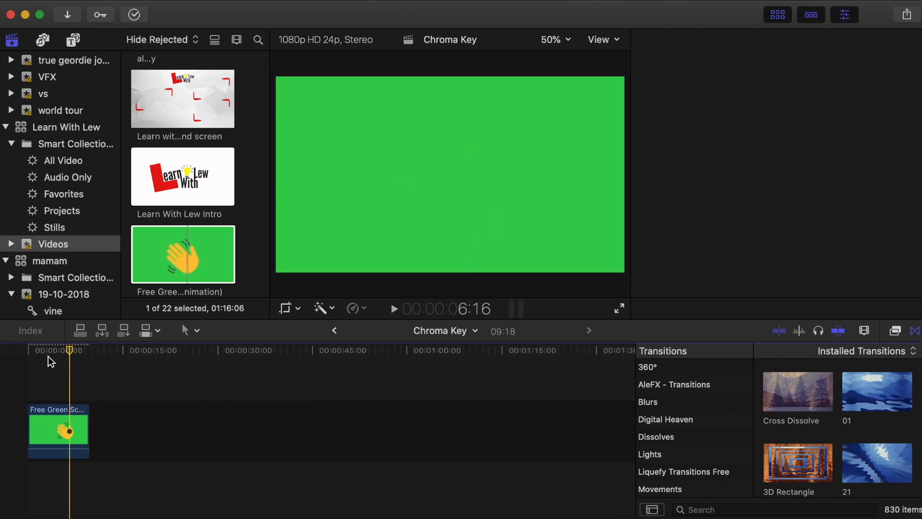
{"action": "left_click", "coordinate": [51, 353]}
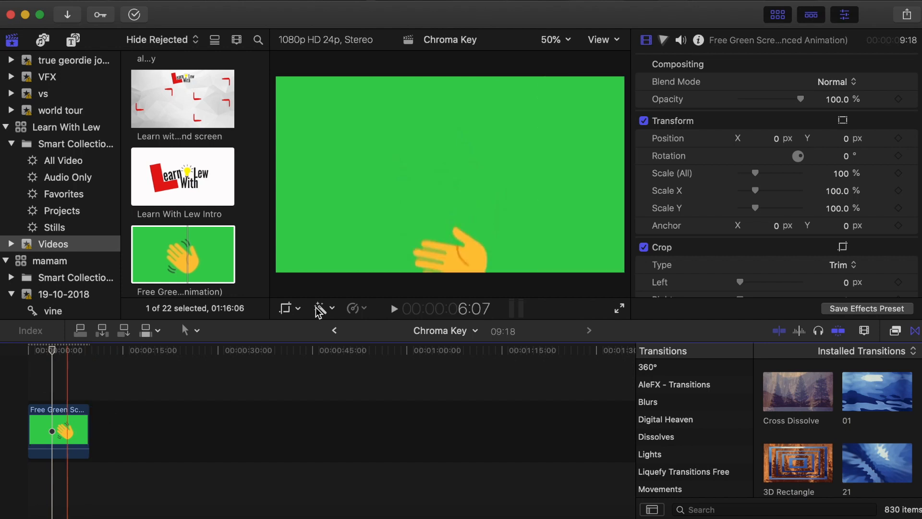
{"action": "left_click", "coordinate": [896, 337]}
{"action": "left_click", "coordinate": [895, 337]}
{"action": "left_click", "coordinate": [895, 338]}
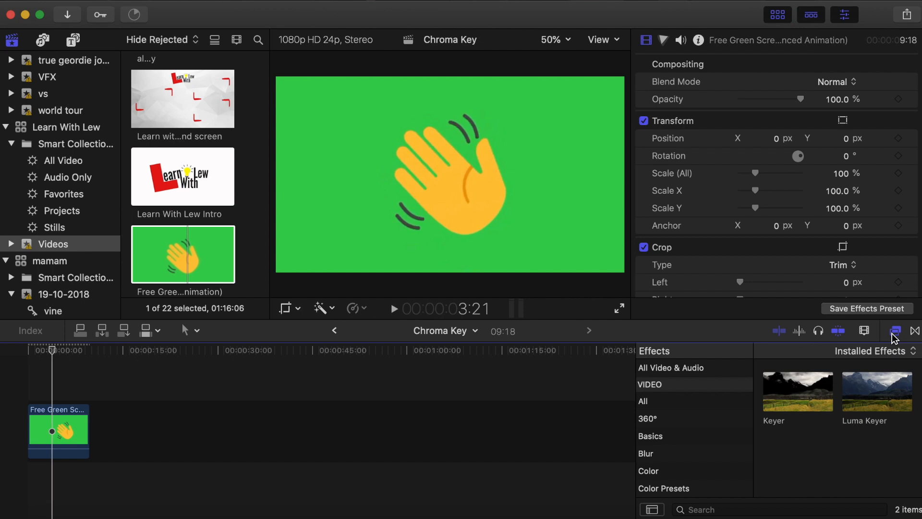
{"action": "scroll", "coordinate": [700, 434], "scroll_direction": "down", "scroll_amount": 6}
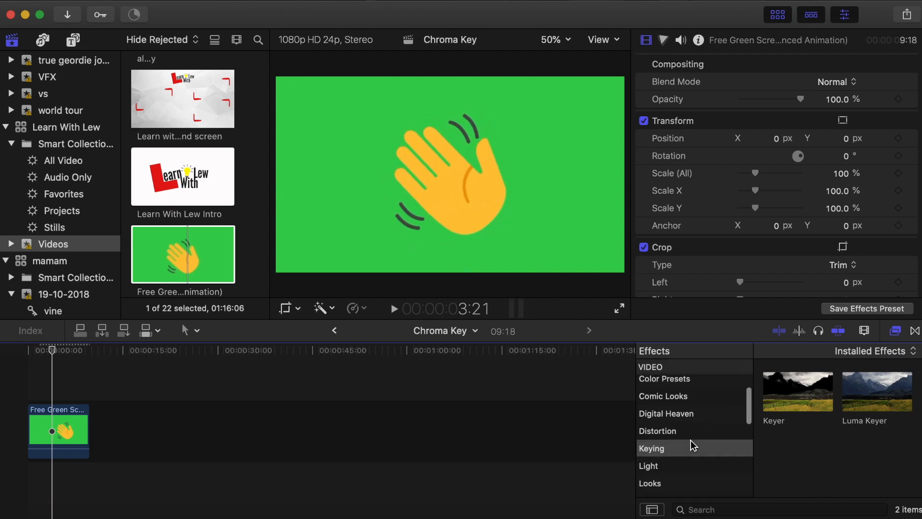
{"action": "left_click", "coordinate": [790, 394]}
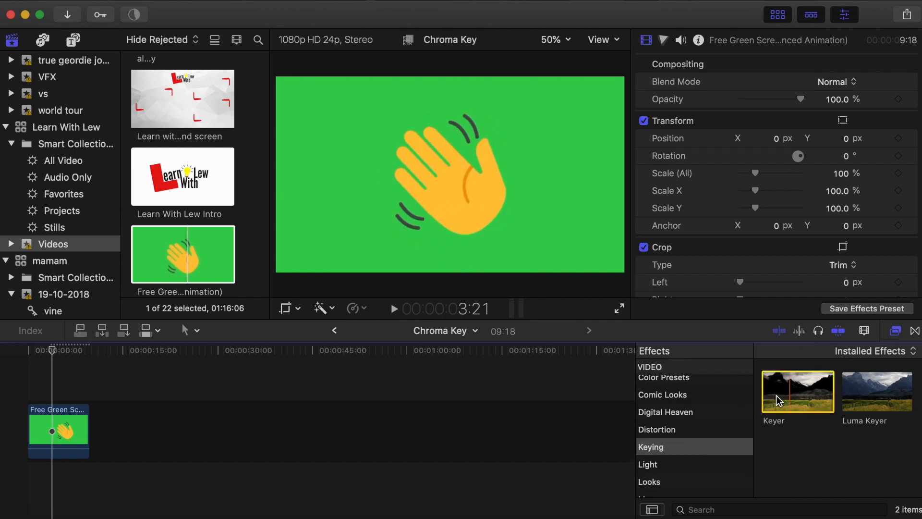
{"action": "left_click_drag", "start_coordinate": [515, 427], "coordinate": [59, 429]}
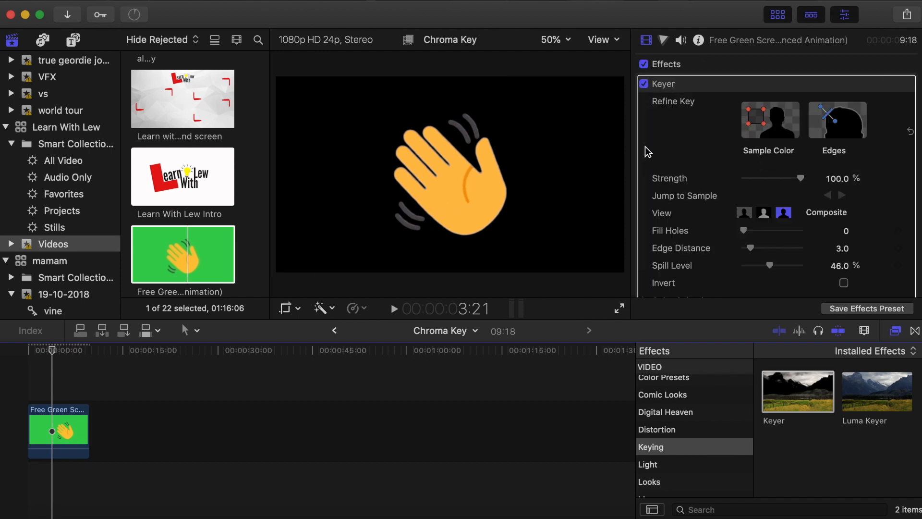
- Sample the background color in a box beside the waving hand with Sample Color, and try the Keyer's Edges tool
{"action": "left_click", "coordinate": [759, 124]}
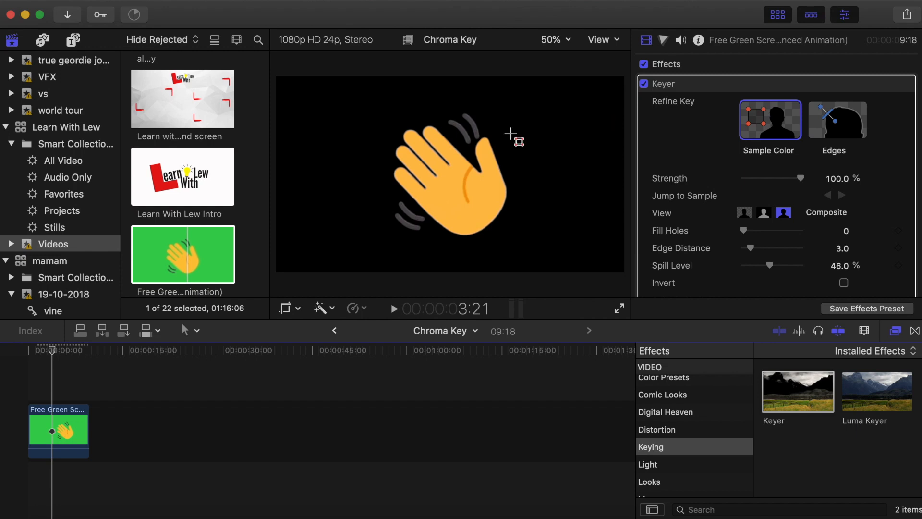
{"action": "left_click_drag", "start_coordinate": [530, 122], "coordinate": [576, 148]}
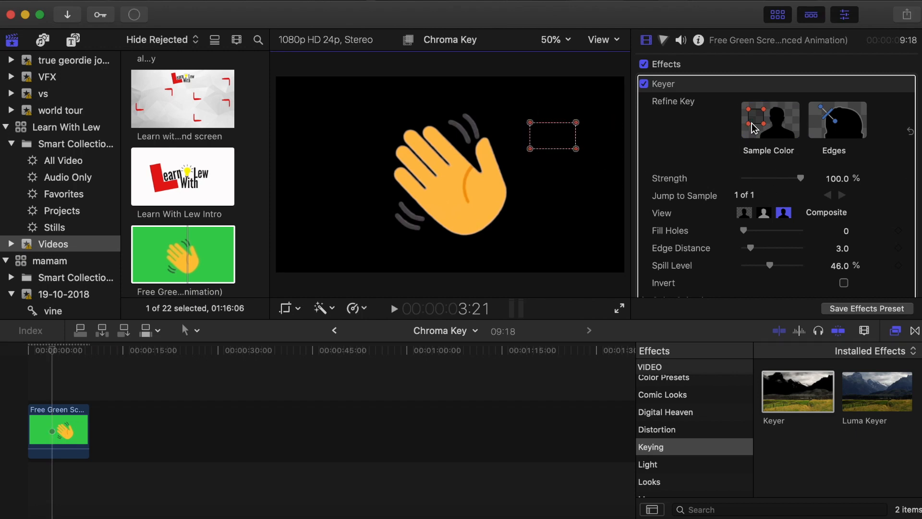
{"action": "scroll", "coordinate": [742, 128], "scroll_direction": "down", "scroll_amount": 1}
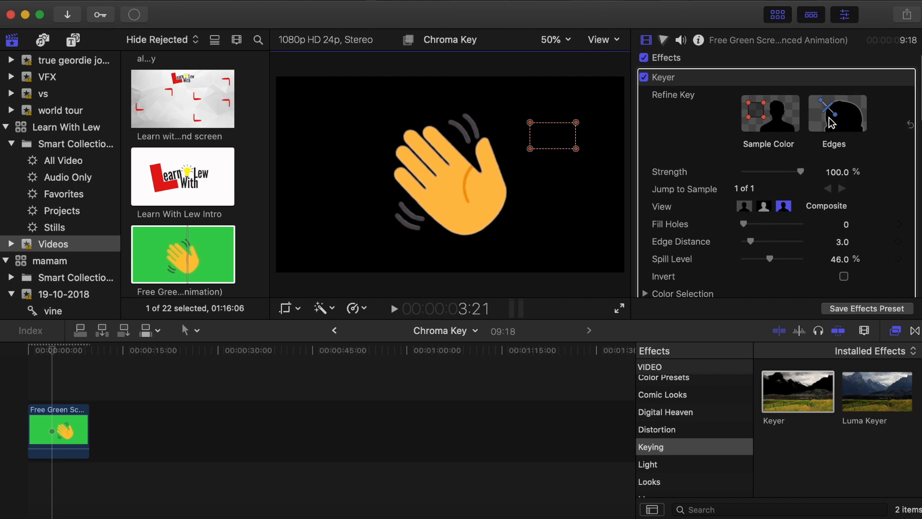
{"action": "left_click", "coordinate": [833, 121]}
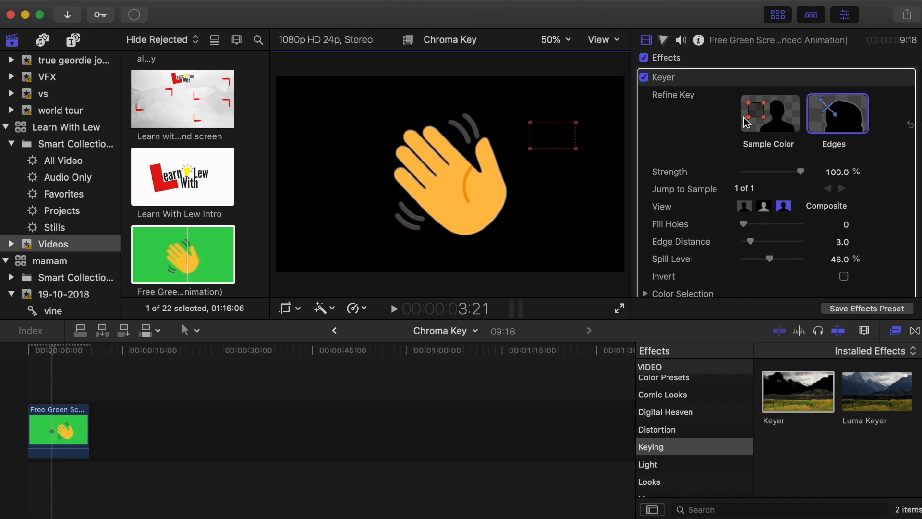
{"action": "left_click", "coordinate": [488, 139]}
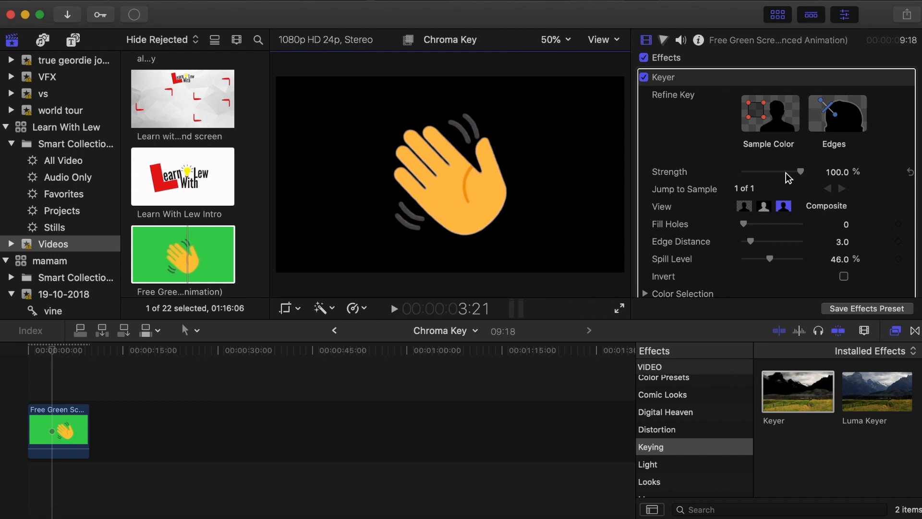
- Keep the key strength at 100% and compare the Keyer's matte and original views with the composite
{"action": "left_click_drag", "start_coordinate": [786, 172], "coordinate": [841, 176]}
{"action": "left_click", "coordinate": [764, 207]}
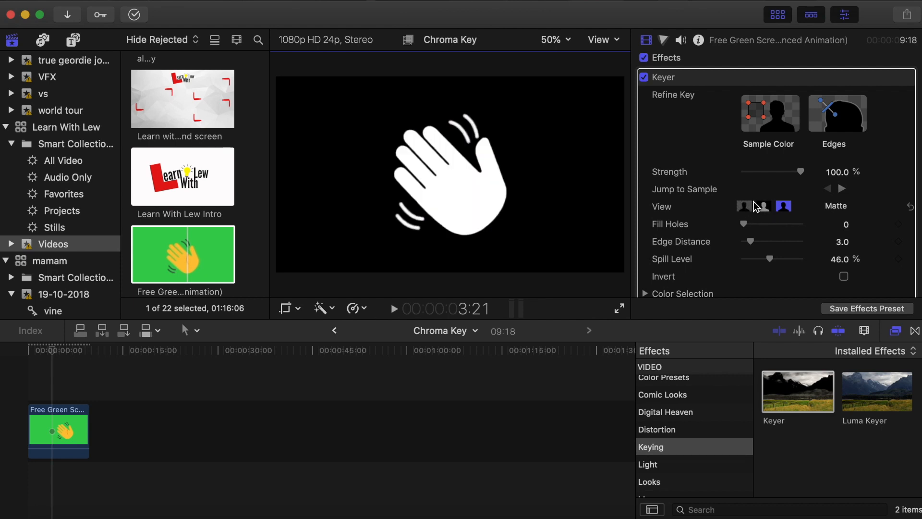
{"action": "left_click", "coordinate": [761, 207]}
{"action": "left_click", "coordinate": [763, 208]}
{"action": "left_click", "coordinate": [744, 206]}
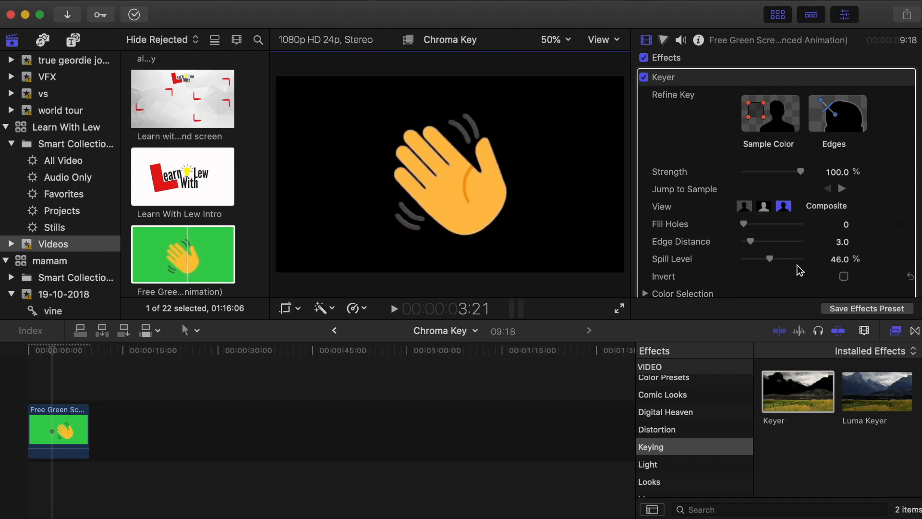
- Set the hand clip's Keyer to Fill Holes 0, Edge Distance 0 and Spill Level 39.98%
{"action": "left_click_drag", "start_coordinate": [743, 223], "coordinate": [731, 246]}
{"action": "left_click_drag", "start_coordinate": [796, 258], "coordinate": [773, 258]}
{"action": "scroll", "coordinate": [749, 263], "scroll_direction": "down", "scroll_amount": 3}
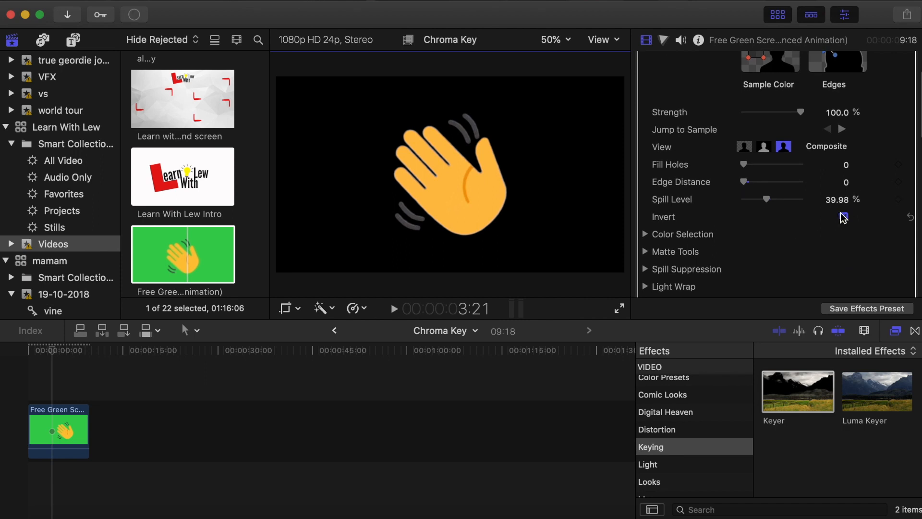
- Try inverting the key on the waving hand clip and turn Invert back off
{"action": "left_click", "coordinate": [844, 216]}
{"action": "left_click", "coordinate": [844, 217]}
{"action": "left_click", "coordinate": [845, 217]}
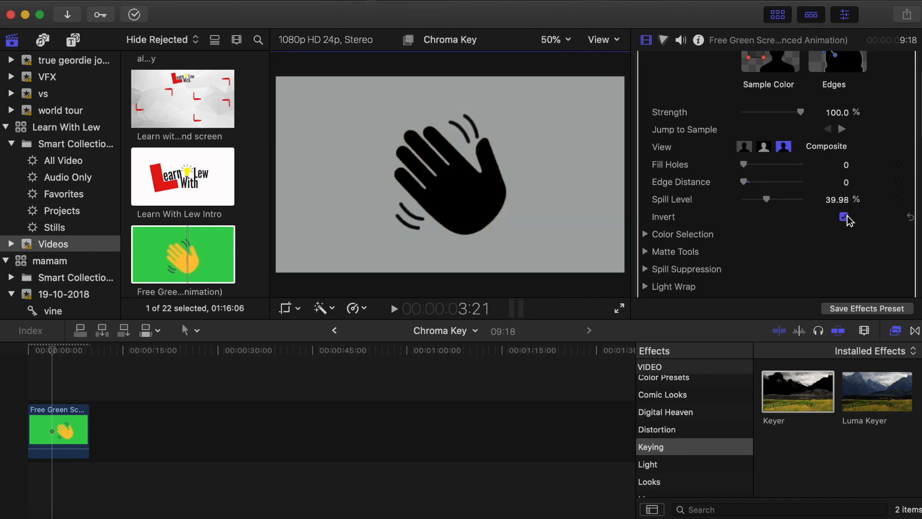
{"action": "left_click", "coordinate": [846, 217]}
- Examine the Keyer's Color Selection graph and chroma wheel, and collapse the section again
{"action": "scroll", "coordinate": [663, 250], "scroll_direction": "down", "scroll_amount": 2}
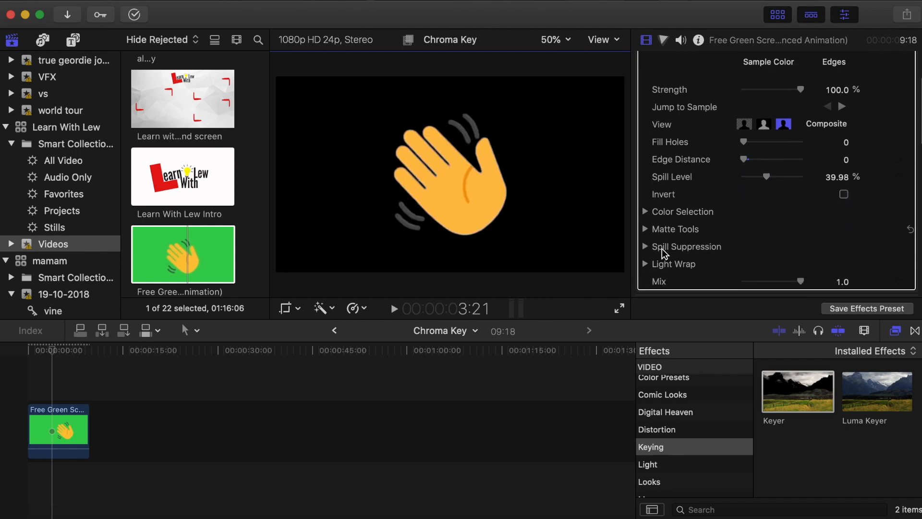
{"action": "left_click", "coordinate": [648, 184]}
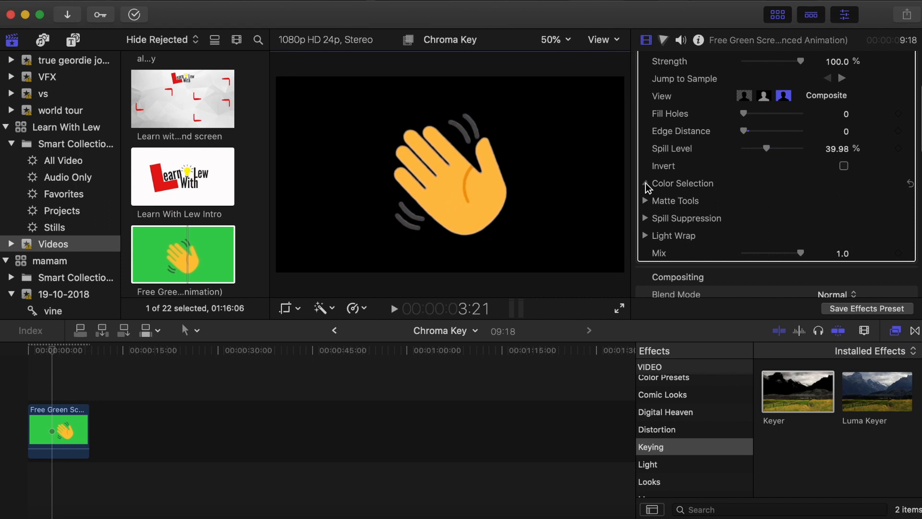
{"action": "scroll", "coordinate": [710, 233], "scroll_direction": "down", "scroll_amount": 3}
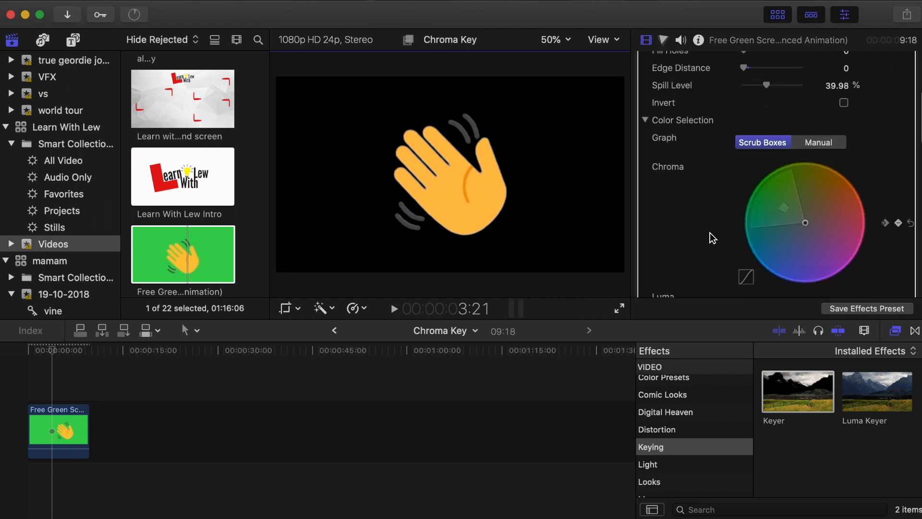
{"action": "left_click", "coordinate": [648, 118]}
{"action": "left_click", "coordinate": [648, 121]}
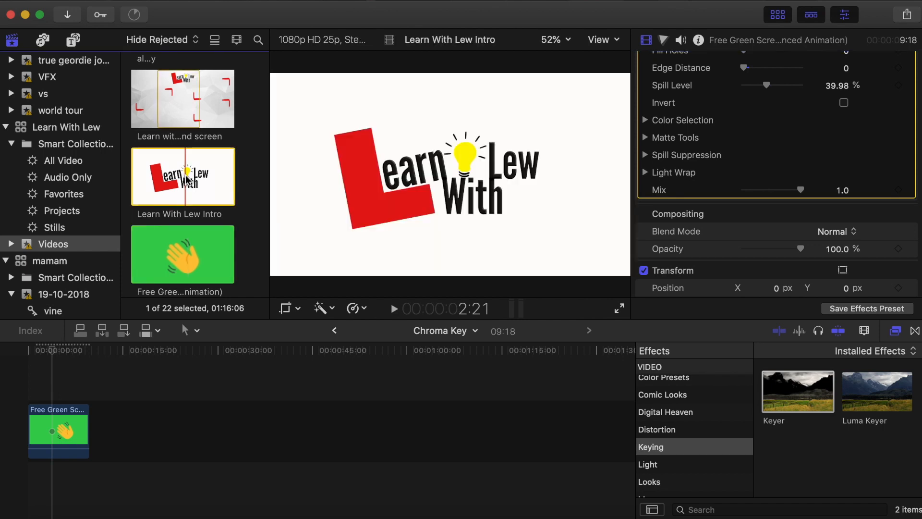
- Append the Learn With Lew Intro clip after the hand clip and apply the Keyer effect to it with the playhead at 11:23
{"action": "left_click_drag", "start_coordinate": [186, 176], "coordinate": [185, 432]}
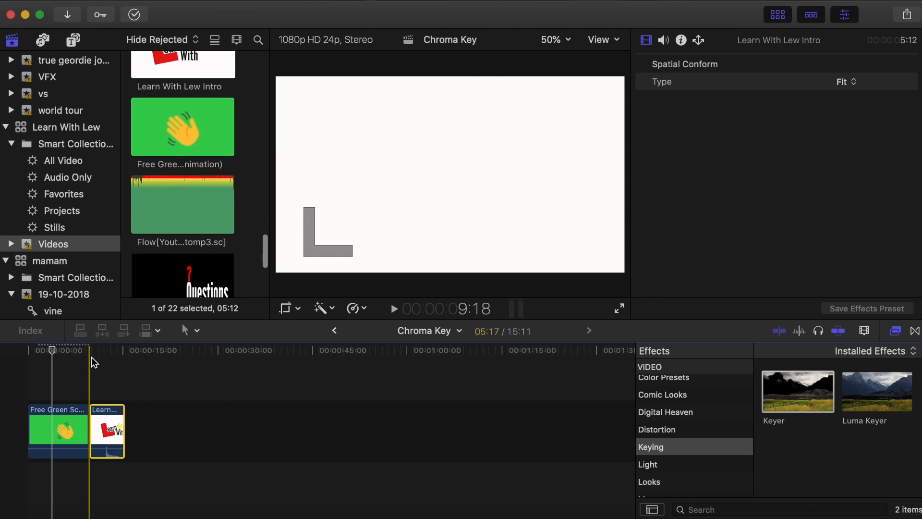
{"action": "mouse_move", "coordinate": [91, 356]}
{"action": "left_mouse_down"}
{"action": "mouse_move", "coordinate": [97, 365]}
{"action": "mouse_move", "coordinate": [113, 355]}
{"action": "mouse_move", "coordinate": [103, 354]}
{"action": "left_mouse_up"}
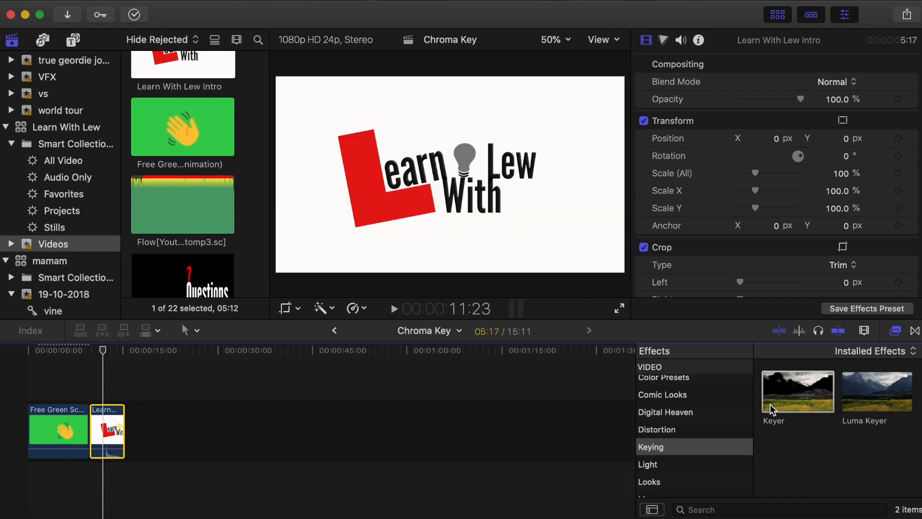
{"action": "left_click_drag", "start_coordinate": [795, 394], "coordinate": [106, 422]}
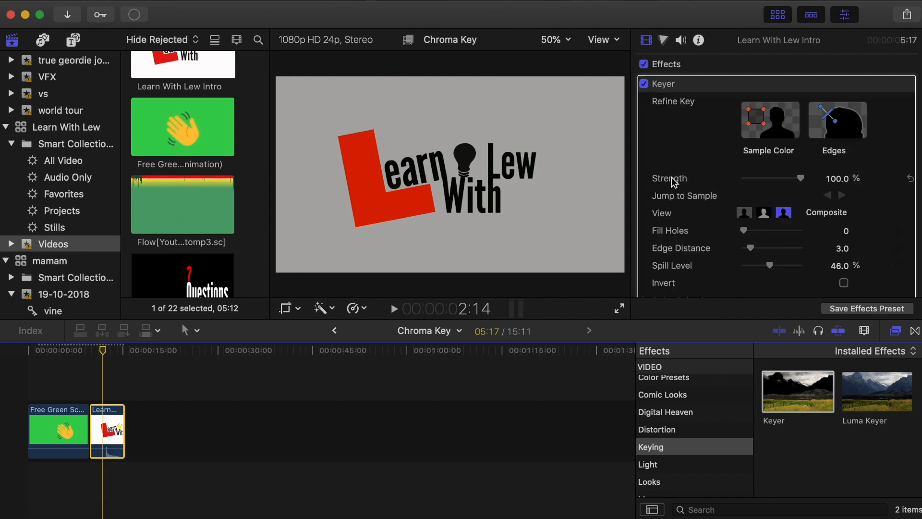
- Sample the intro clip's white background beside the logo and set Fill Holes and Edge Distance to 0 and Spill Level to 0%
{"action": "left_click", "coordinate": [761, 120]}
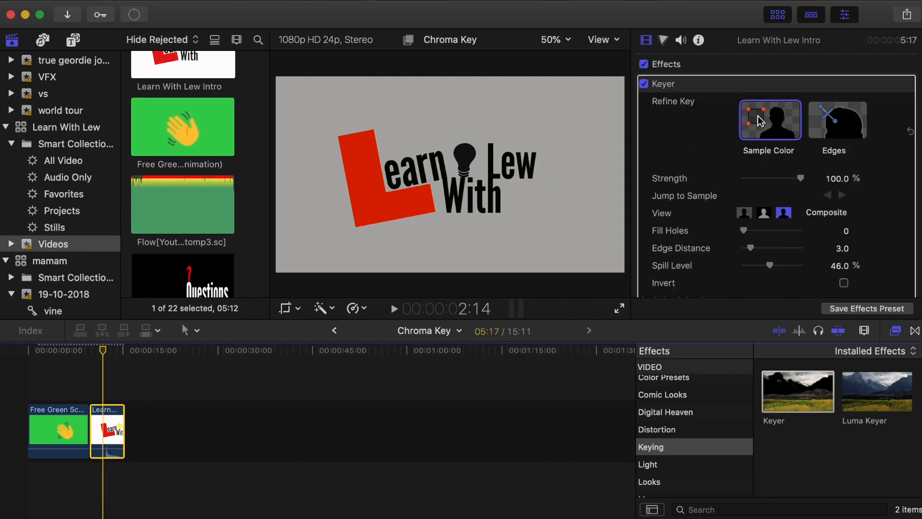
{"action": "left_click_drag", "start_coordinate": [551, 93], "coordinate": [593, 128]}
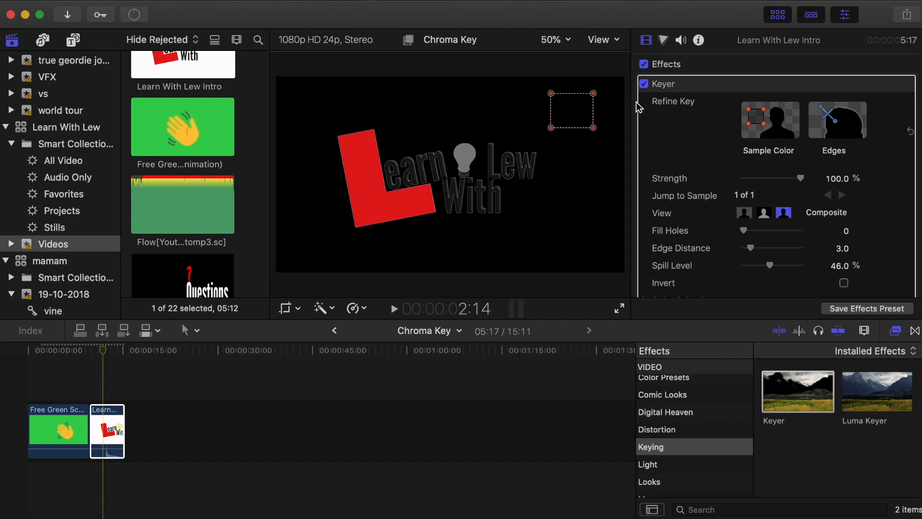
{"action": "scroll", "coordinate": [730, 240], "scroll_direction": "down", "scroll_amount": 1}
{"action": "mouse_move", "coordinate": [745, 221]}
{"action": "left_mouse_down"}
{"action": "mouse_move", "coordinate": [806, 221]}
{"action": "mouse_move", "coordinate": [736, 222]}
{"action": "left_mouse_up"}
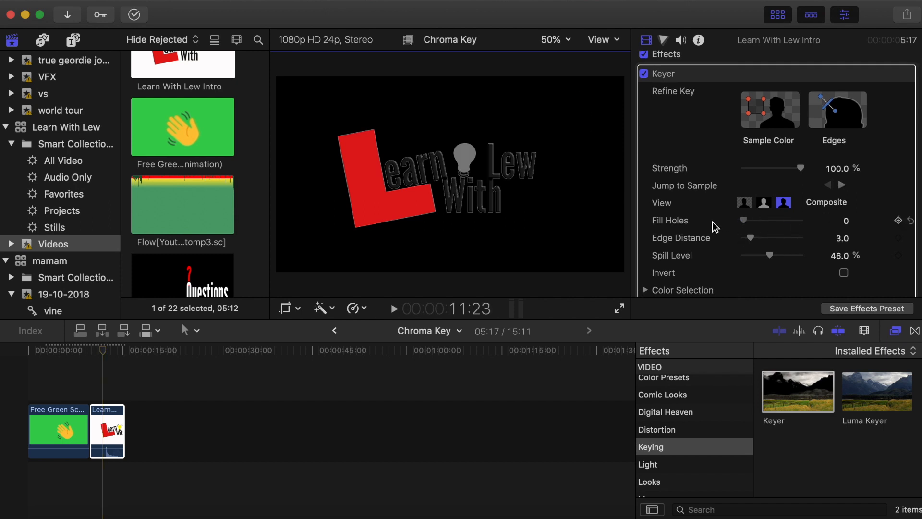
{"action": "left_click_drag", "start_coordinate": [803, 241], "coordinate": [711, 238]}
{"action": "left_click_drag", "start_coordinate": [774, 257], "coordinate": [711, 259]}
{"action": "scroll", "coordinate": [711, 260], "scroll_direction": "down", "scroll_amount": 3}
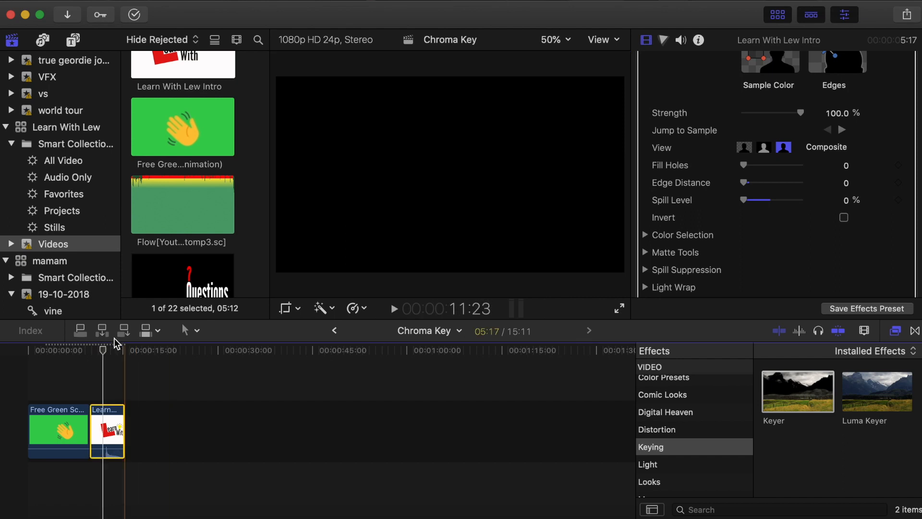
- Play the keyed intro clip from 11:06 to its end and return the playhead to 11:09
{"action": "left_click_drag", "start_coordinate": [103, 351], "coordinate": [99, 351]}
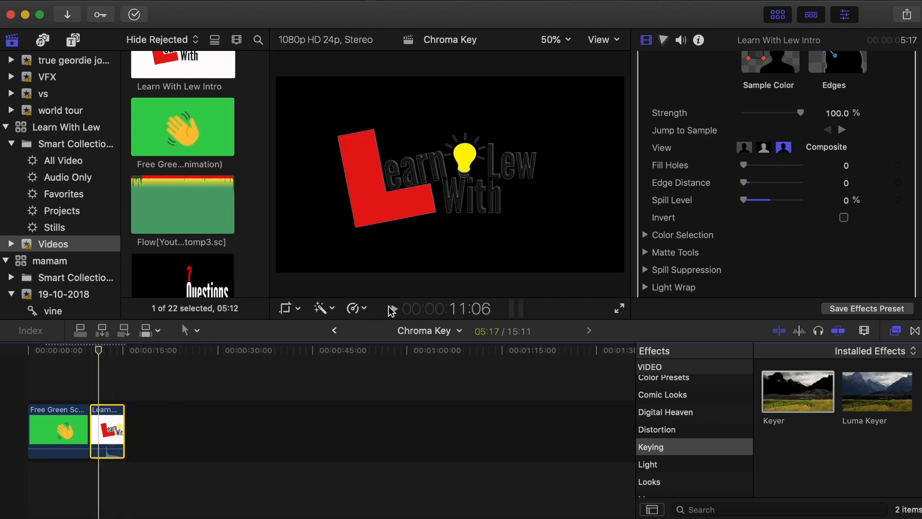
{"action": "left_click", "coordinate": [394, 309]}
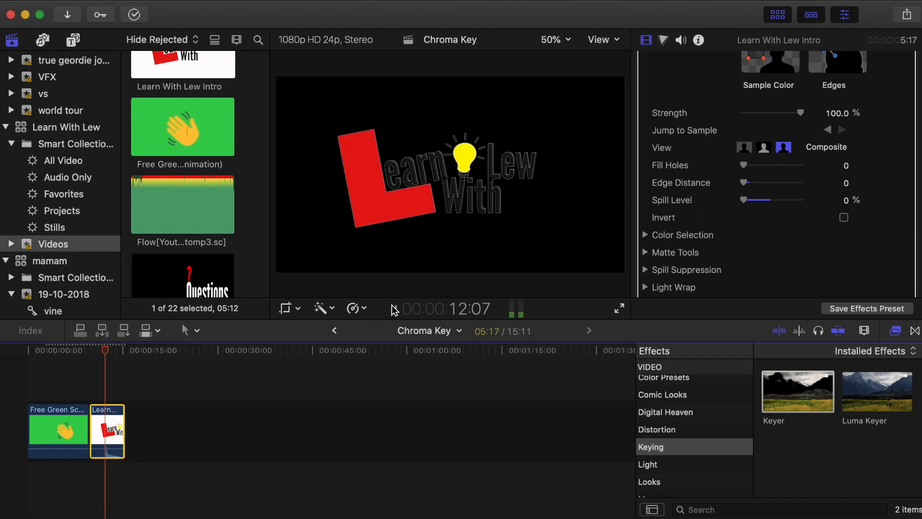
{"action": "left_click", "coordinate": [394, 308]}
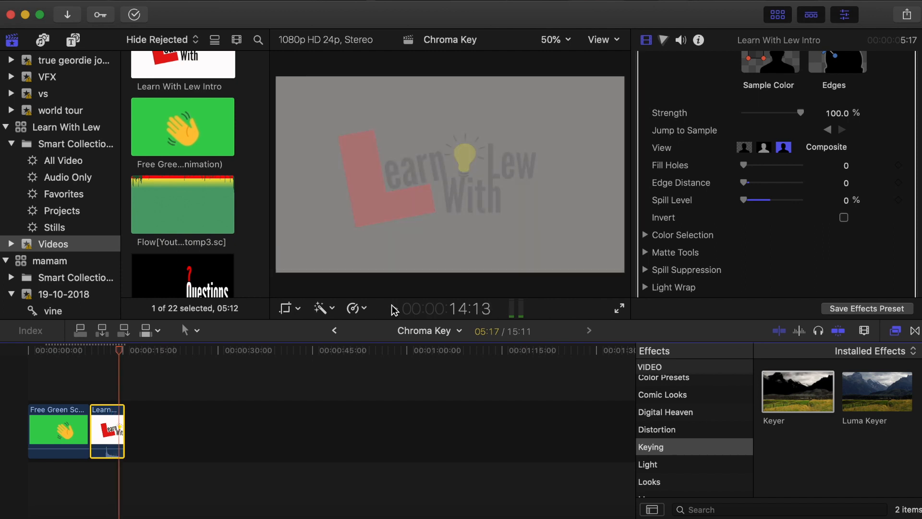
{"action": "left_click", "coordinate": [394, 309]}
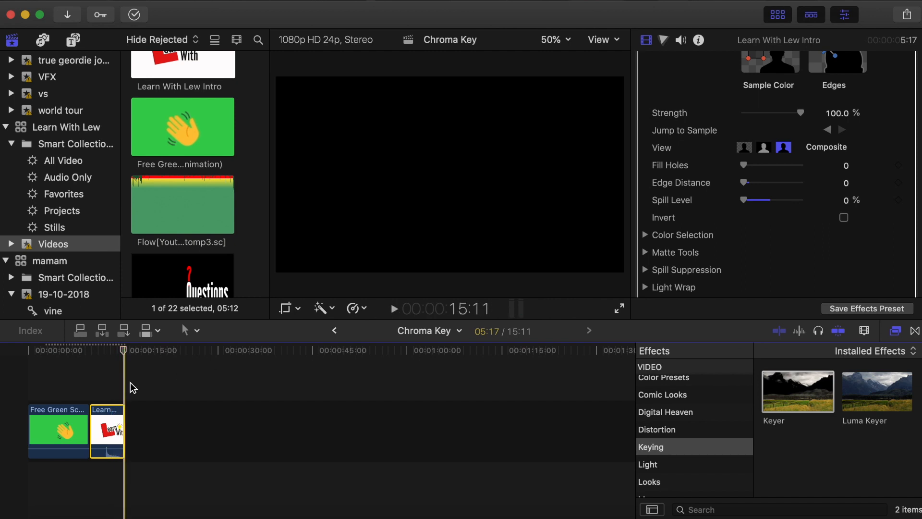
{"action": "left_click_drag", "start_coordinate": [126, 351], "coordinate": [101, 352]}
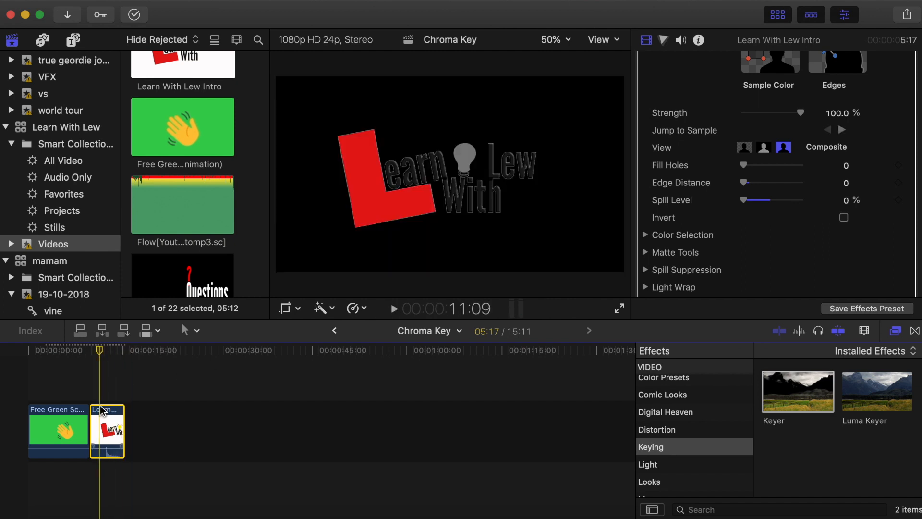
- Append the Custom generator to the timeline after the Learn With Lew Intro clip
{"action": "left_click", "coordinate": [74, 39]}
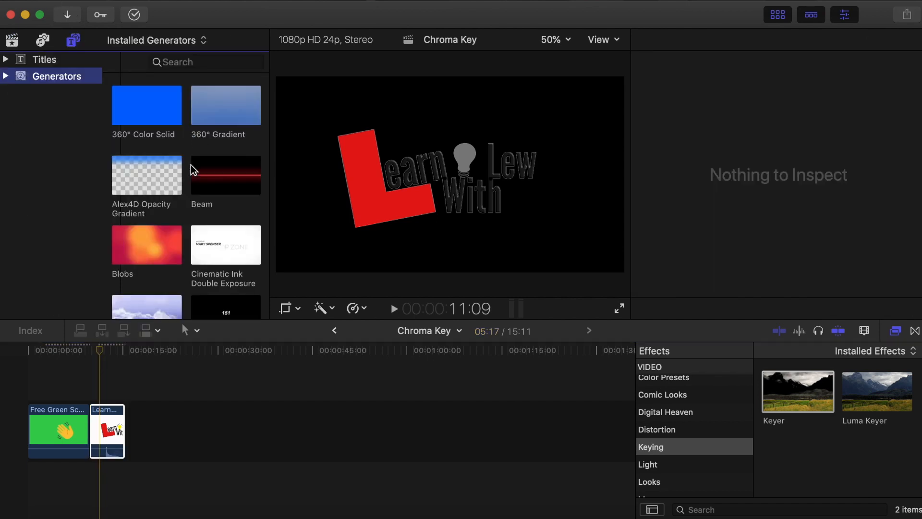
{"action": "scroll", "coordinate": [192, 166], "scroll_direction": "down", "scroll_amount": 5}
{"action": "scroll", "coordinate": [202, 164], "scroll_direction": "down", "scroll_amount": 2}
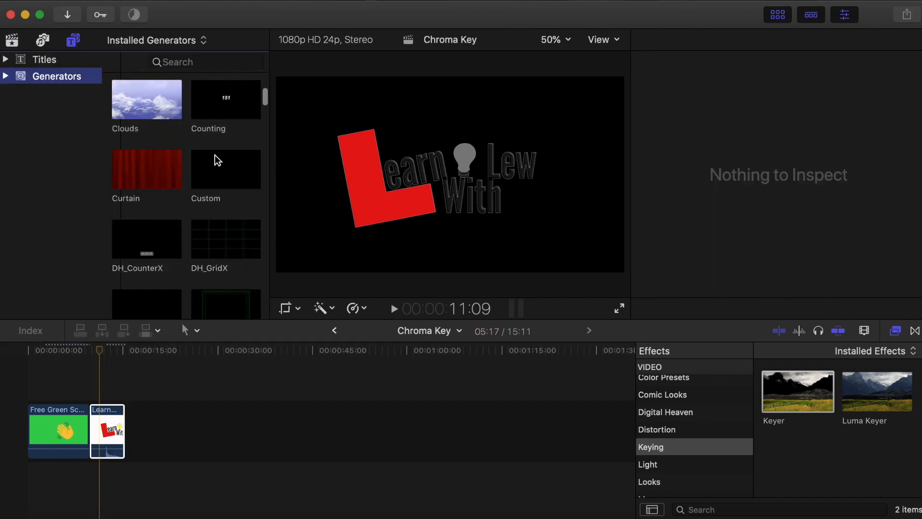
{"action": "left_click_drag", "start_coordinate": [214, 161], "coordinate": [203, 425]}
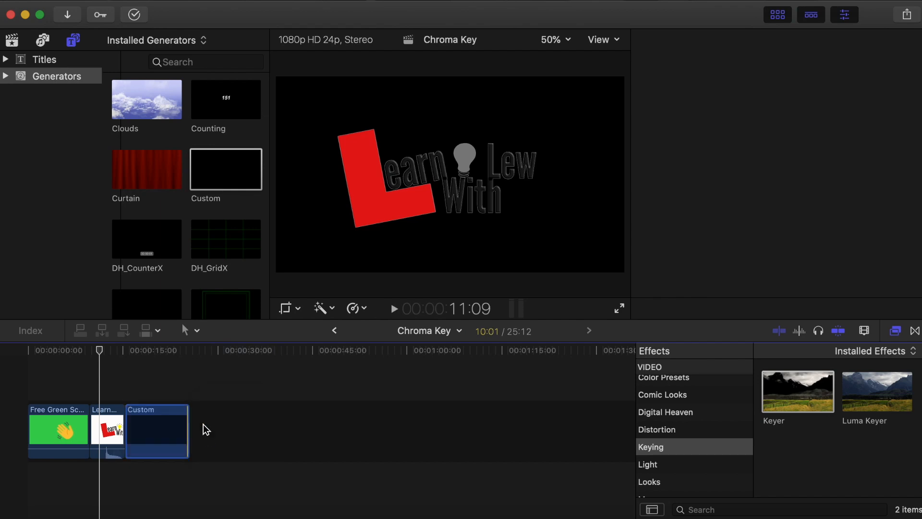
- Set the Custom generator's color to bright pink, about R 241, G 75, B 233
{"action": "left_click", "coordinate": [154, 377]}
{"action": "left_click", "coordinate": [165, 411]}
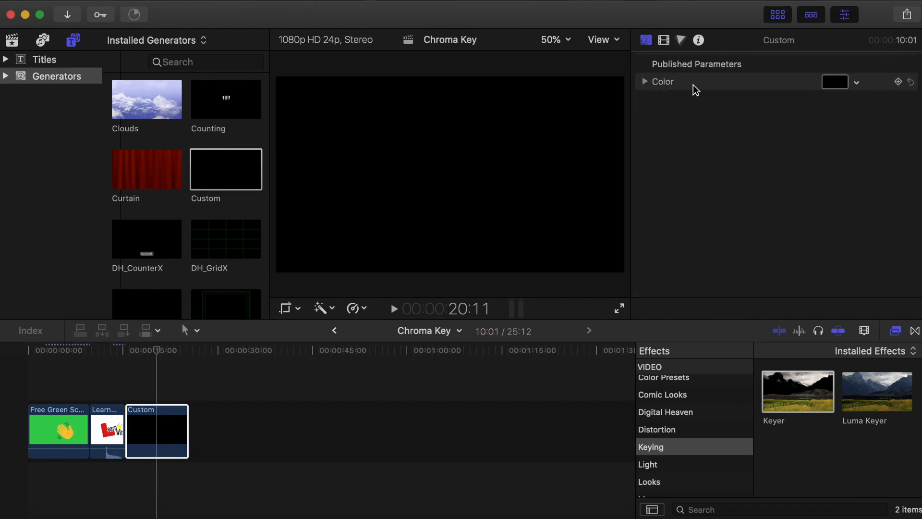
{"action": "left_click", "coordinate": [857, 83]}
{"action": "left_click_drag", "start_coordinate": [853, 103], "coordinate": [820, 208]}
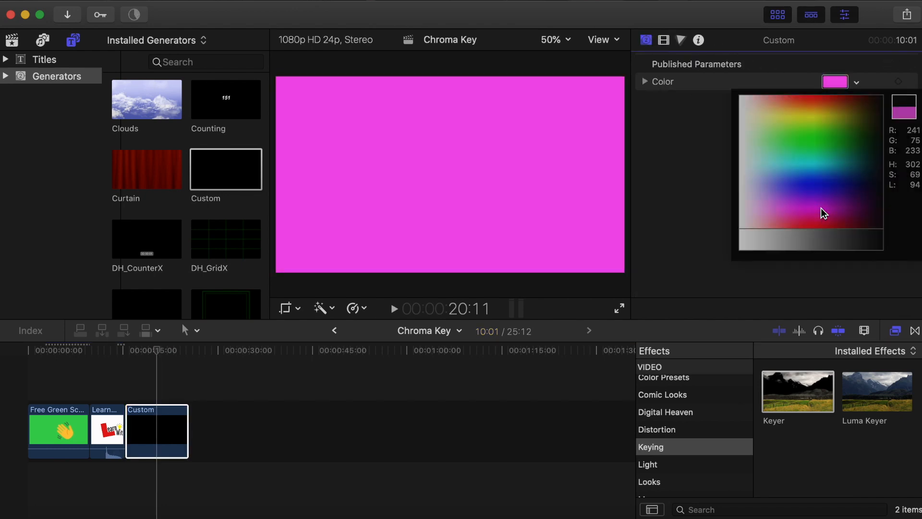
- Place the Learn With Lew Intro clip above the start of the pink Custom generator and play back the composite from 9:18
{"action": "left_click", "coordinate": [103, 428]}
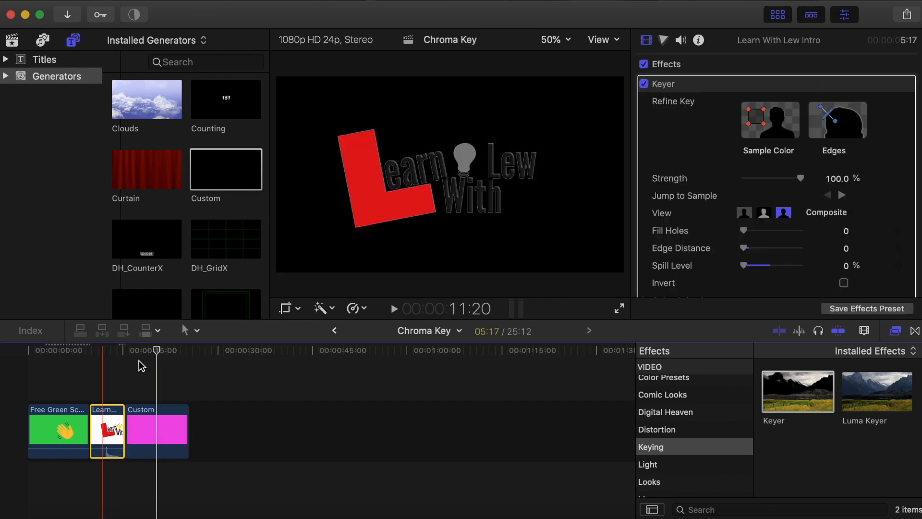
{"action": "left_click_drag", "start_coordinate": [113, 411], "coordinate": [94, 353]}
{"action": "left_click", "coordinate": [91, 349]}
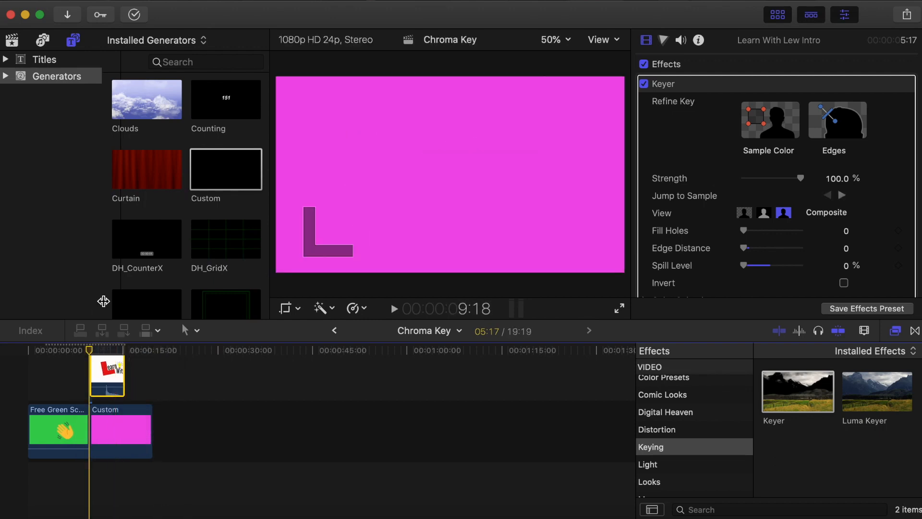
{"action": "left_click", "coordinate": [394, 309]}
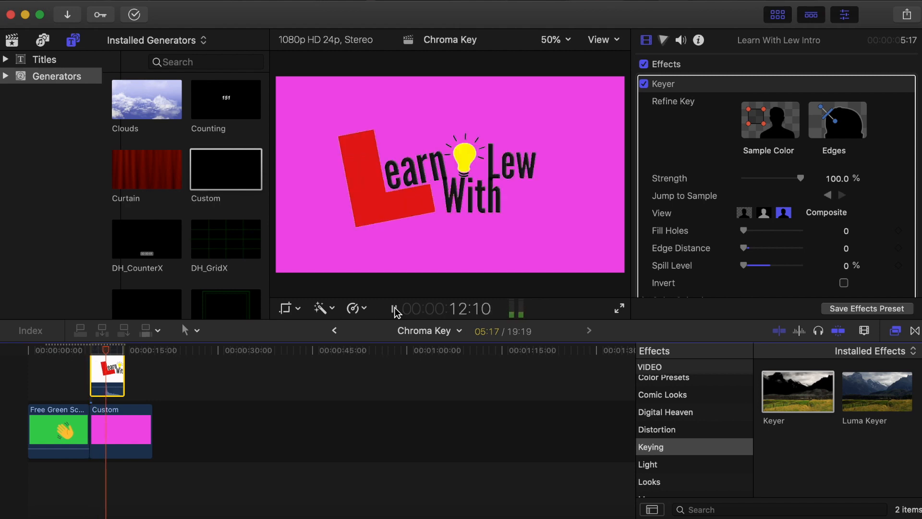
{"action": "left_click", "coordinate": [394, 309]}
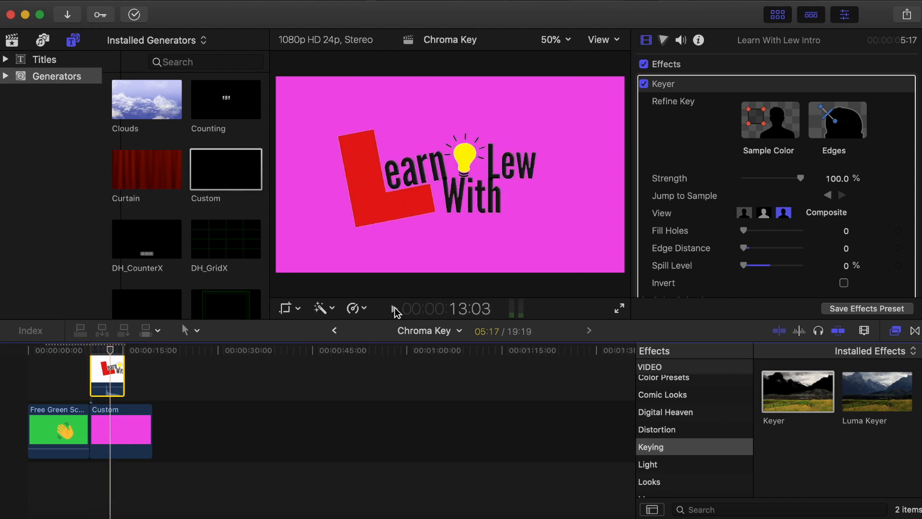